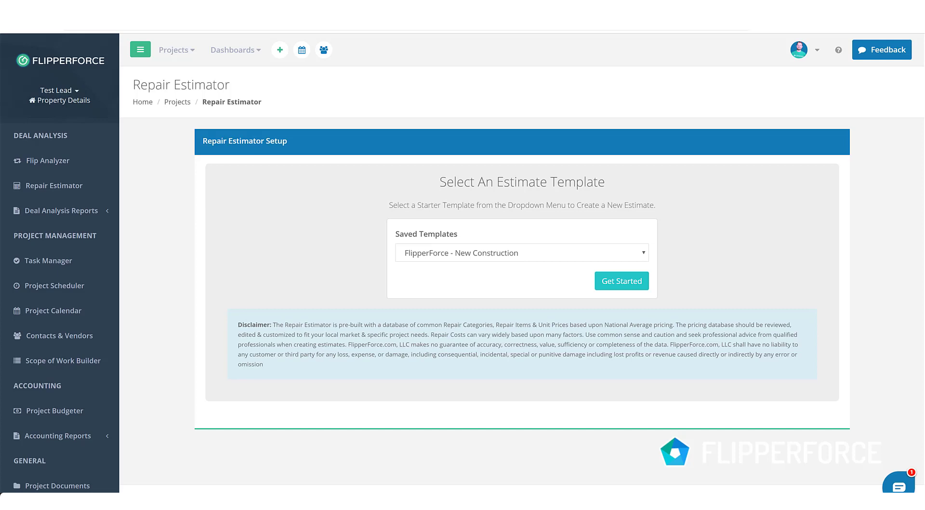
Create a new repair estimate from the FlipperForce - Rehab starter template
{"action": "left_click", "coordinate": [645, 254]}
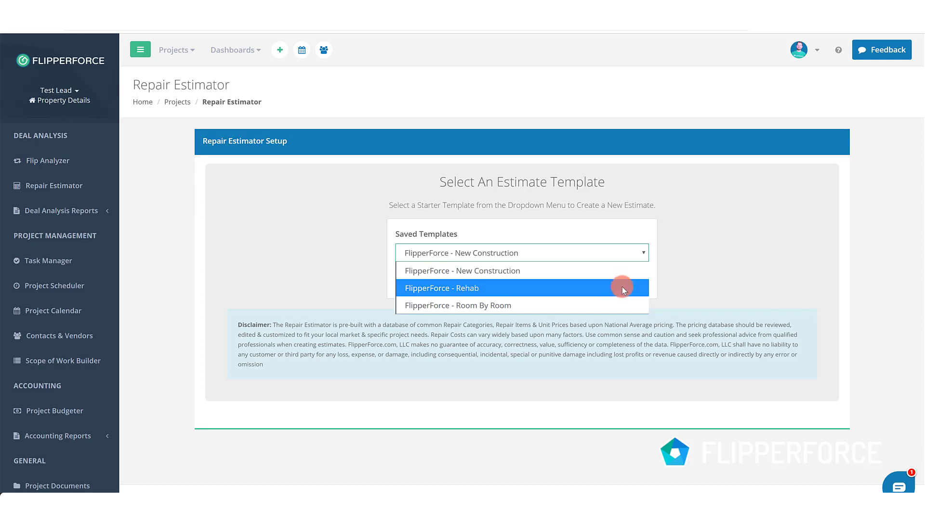
{"action": "left_click", "coordinate": [623, 288]}
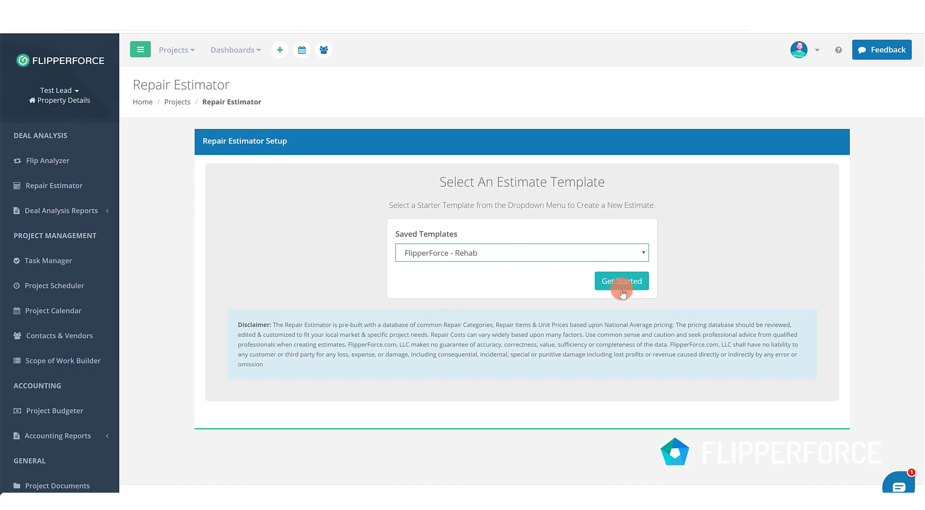
{"action": "left_click", "coordinate": [626, 289]}
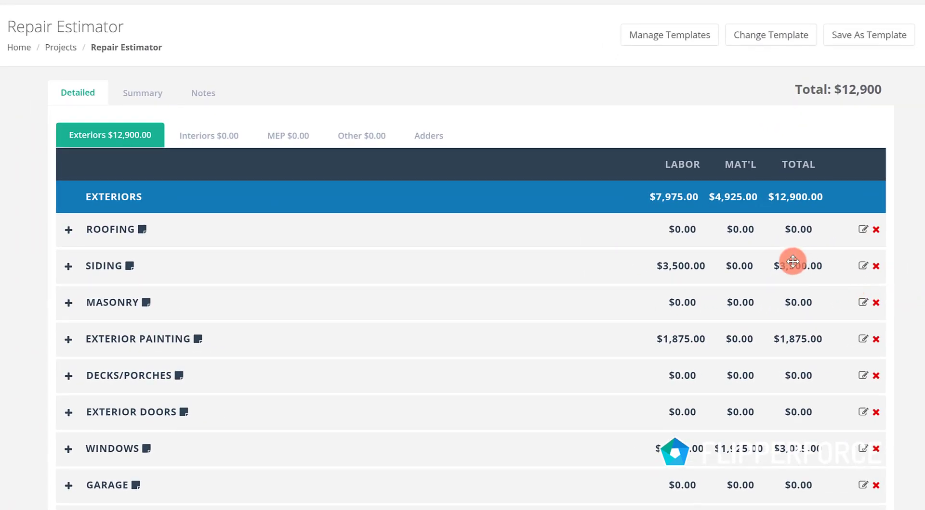
Look through the Interiors, MEP and Other repair categories and return to the Exteriors categories
{"action": "left_click", "coordinate": [221, 145]}
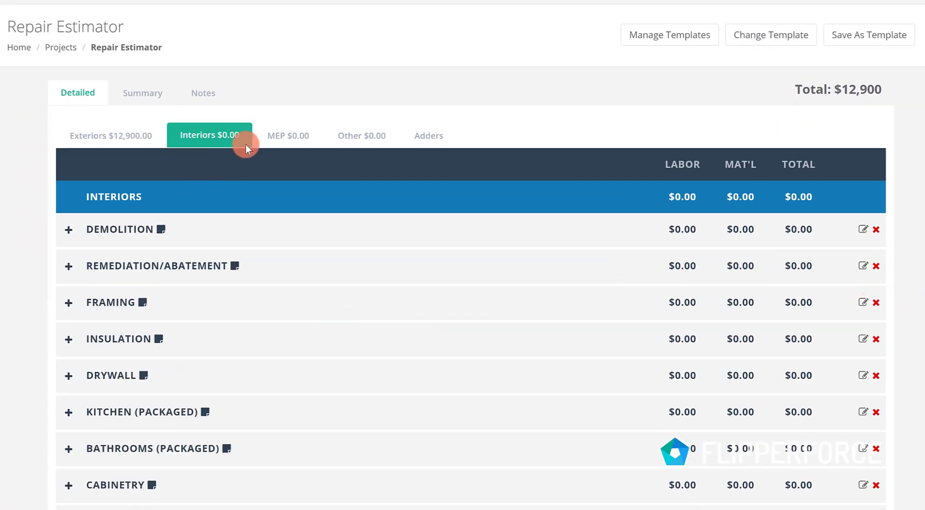
{"action": "left_click", "coordinate": [281, 142]}
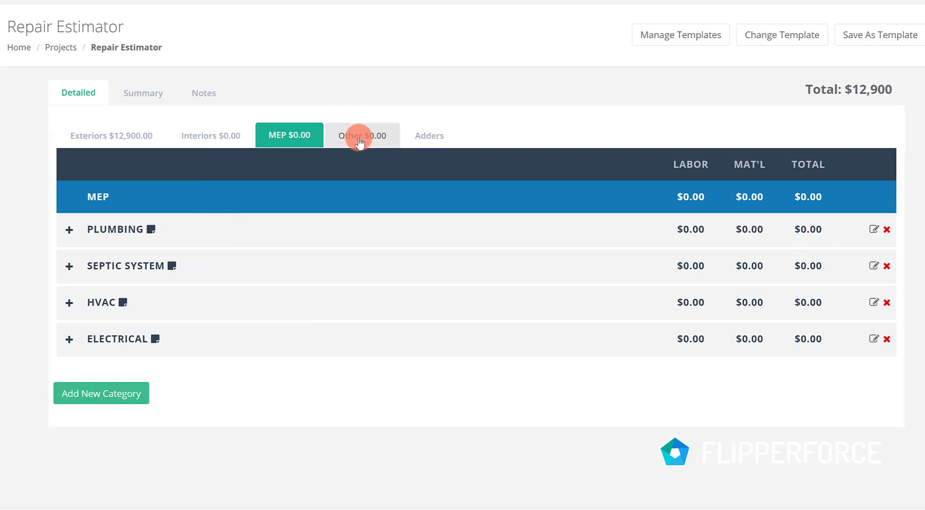
{"action": "left_click", "coordinate": [359, 141]}
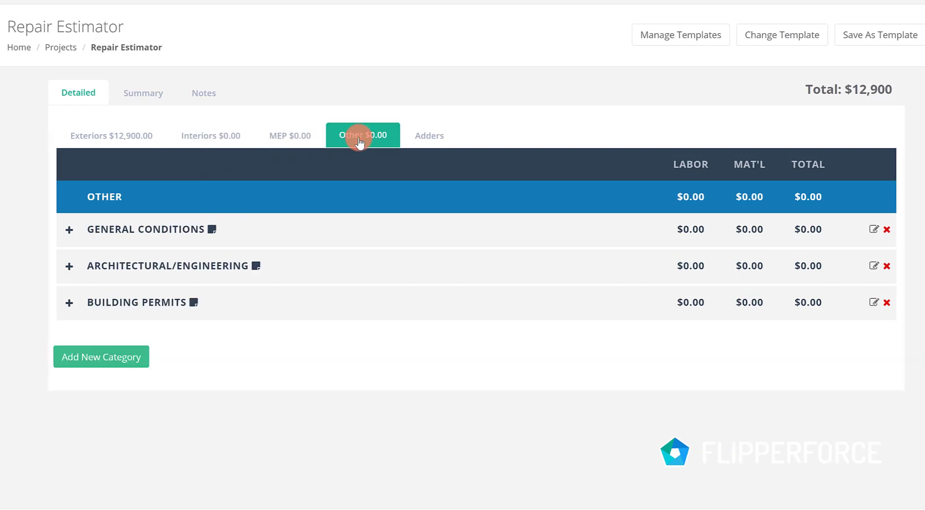
{"action": "left_click", "coordinate": [144, 140]}
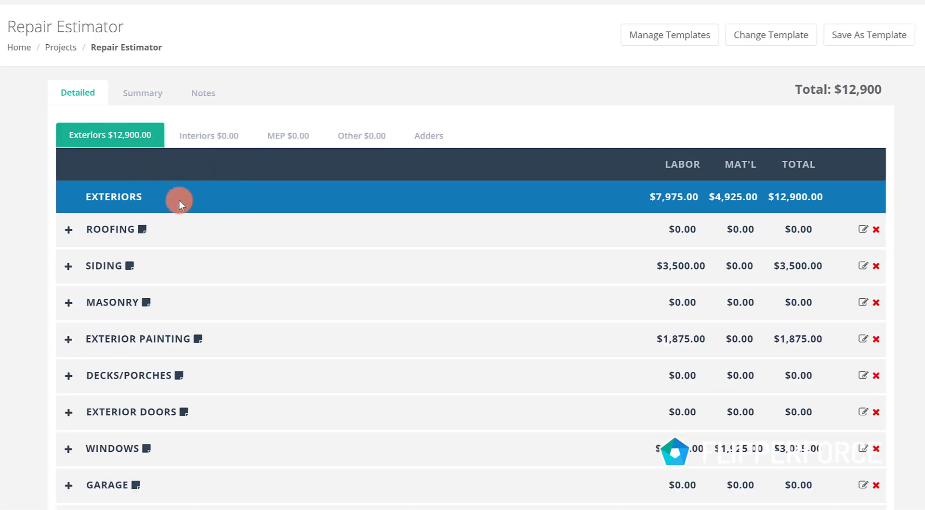
Add a category named New Category to the Exteriors section of the estimate
{"action": "middle_click", "coordinate": [192, 209]}
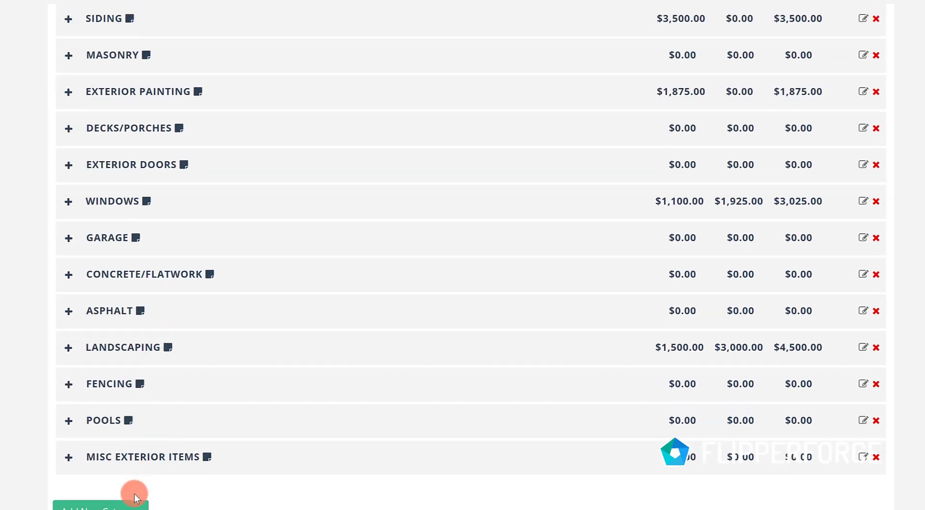
{"action": "left_click", "coordinate": [134, 501]}
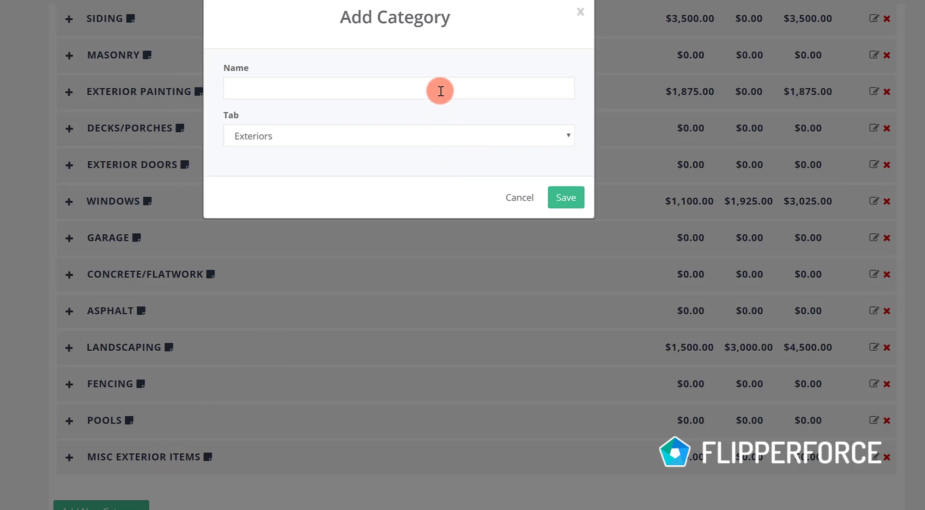
{"action": "left_click", "coordinate": [440, 89]}
{"action": "type", "text": "New Category"}
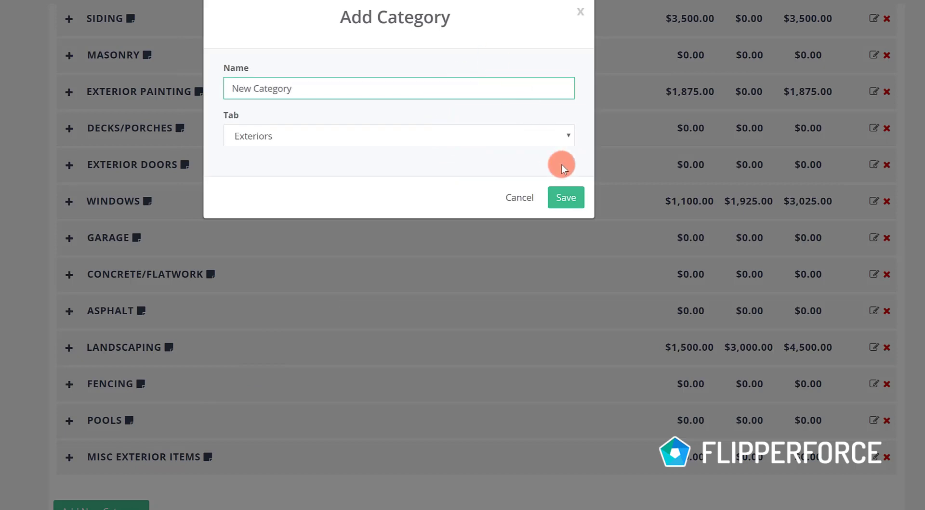
{"action": "left_click", "coordinate": [564, 198]}
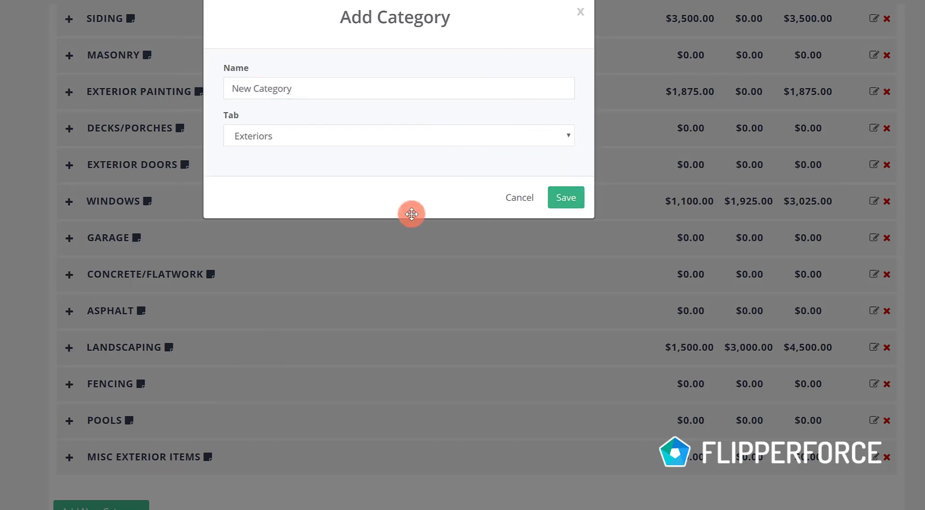
Move the Exterior Painting category below Exterior Doors, directly above Windows
{"action": "scroll", "coordinate": [251, 265], "scroll_direction": "up", "scroll_amount": 5}
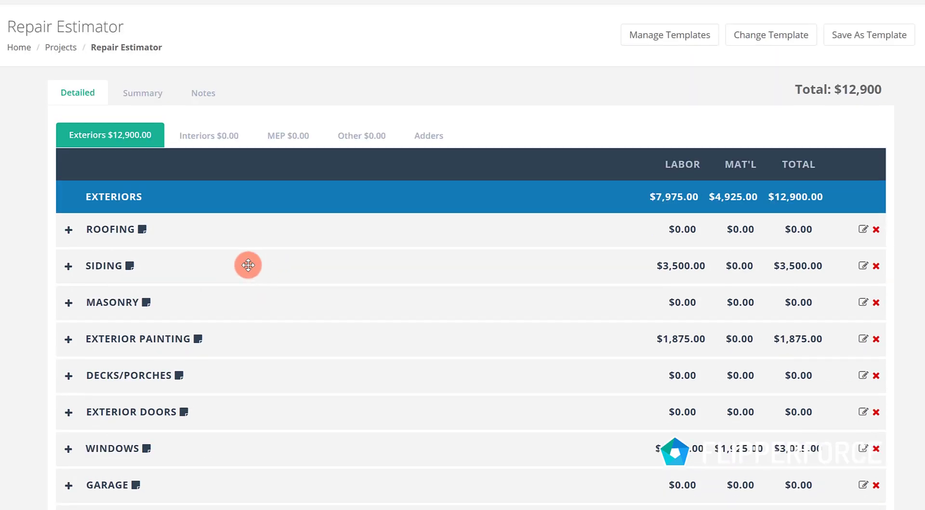
{"action": "mouse_move", "coordinate": [70, 346]}
{"action": "left_mouse_down"}
{"action": "mouse_move", "coordinate": [70, 336]}
{"action": "mouse_move", "coordinate": [86, 337]}
{"action": "mouse_move", "coordinate": [66, 425]}
{"action": "mouse_move", "coordinate": [74, 429]}
{"action": "left_mouse_up"}
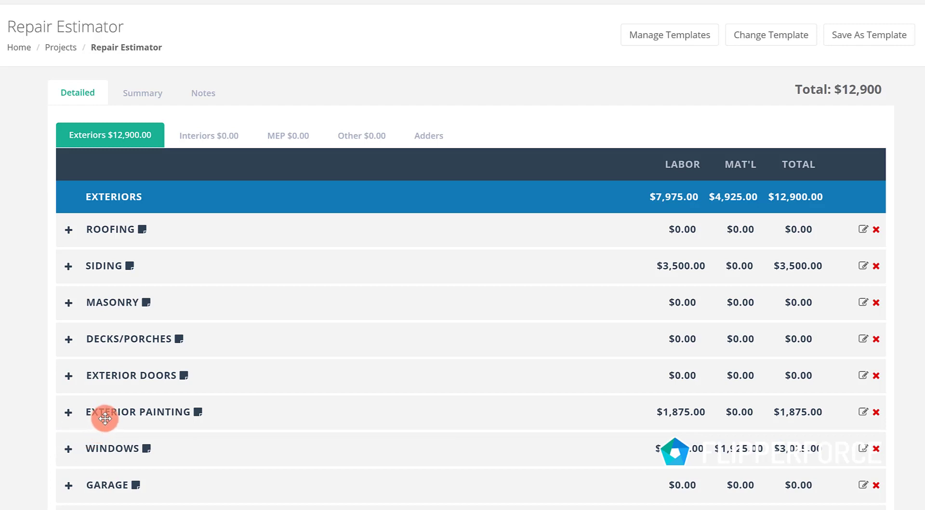
In the Roofing category, give architectural asphalt roofing a quantity of 20 and a labor unit price of $300
{"action": "left_click", "coordinate": [69, 235]}
{"action": "scroll", "coordinate": [366, 222], "scroll_direction": "down", "scroll_amount": 2}
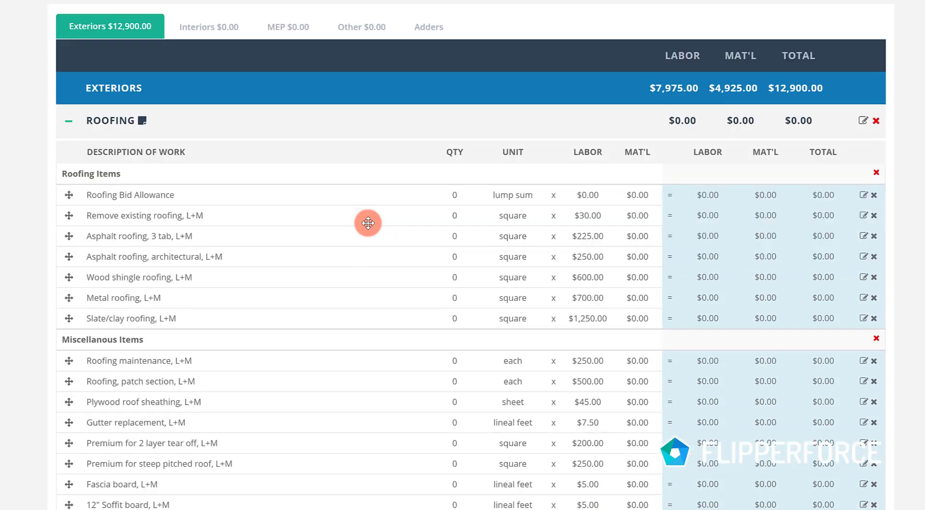
{"action": "scroll", "coordinate": [367, 223], "scroll_direction": "down", "scroll_amount": 2}
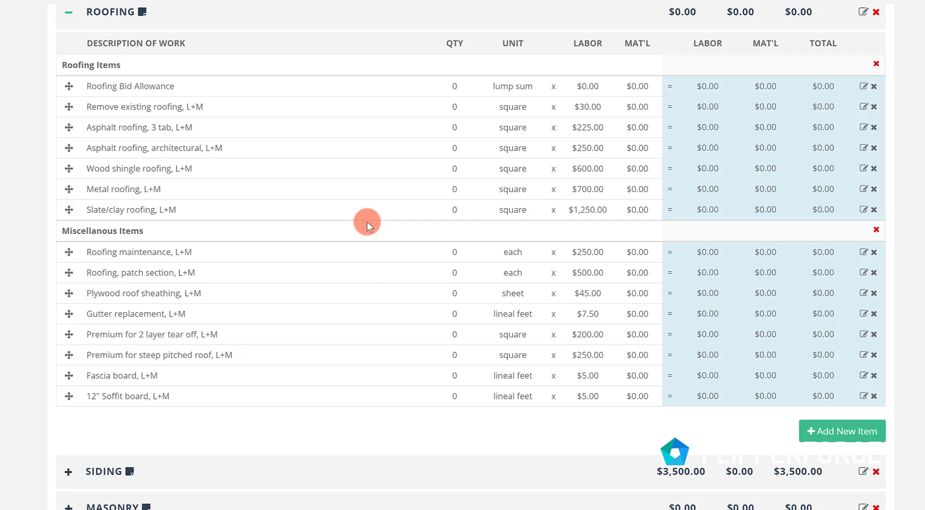
{"action": "left_click", "coordinate": [454, 149]}
{"action": "type", "text": "20"}
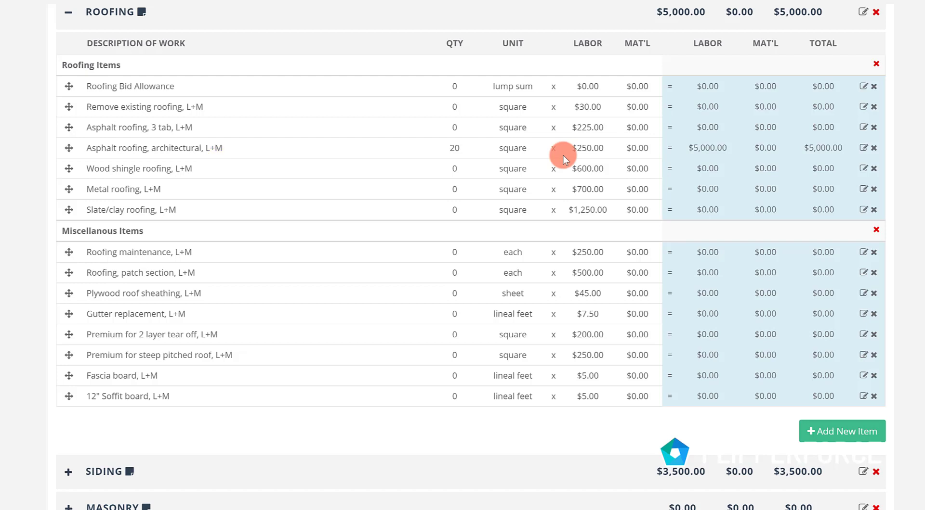
{"action": "left_click", "coordinate": [588, 149]}
{"action": "key", "text": "BackSpace"}
{"action": "type", "text": "300"}
{"action": "key", "text": "Return"}
Clear the architectural asphalt roofing quantity and give Roofing Bid Allowance a quantity of 1 with labor of $6,000
{"action": "left_click", "coordinate": [466, 149]}
{"action": "key", "text": "BackSpace"}
{"action": "key", "text": "BackSpace"}
{"action": "left_click", "coordinate": [453, 87]}
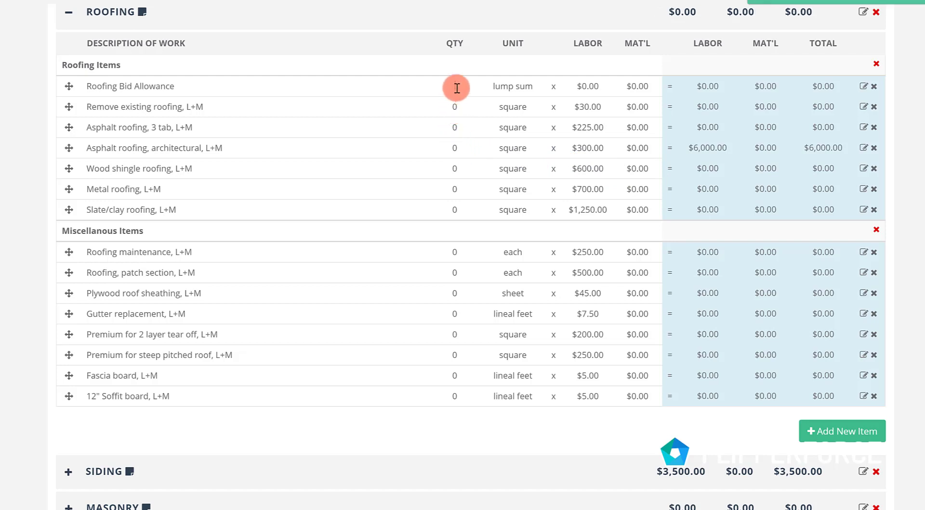
{"action": "key", "text": "BackSpace"}
{"action": "type", "text": "1"}
{"action": "left_click", "coordinate": [592, 86]}
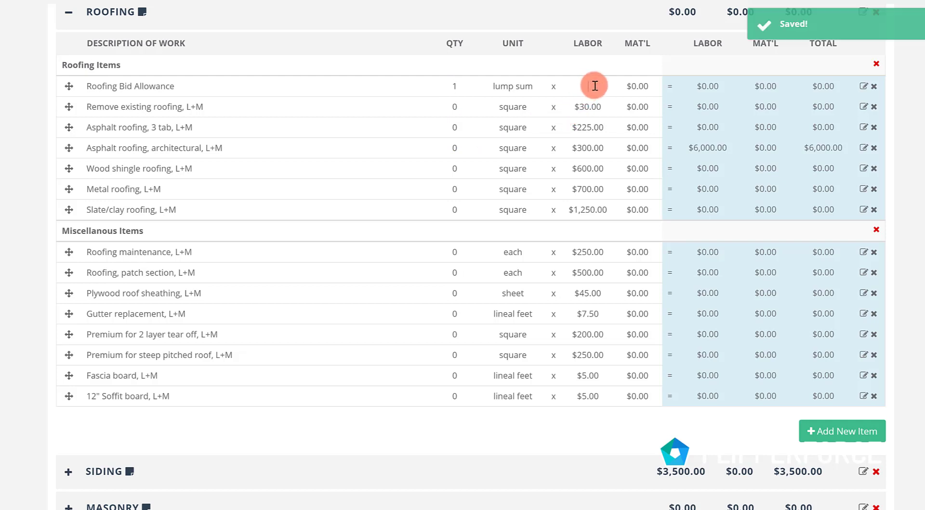
{"action": "type", "text": "6,000"}
{"action": "key", "text": "Return"}
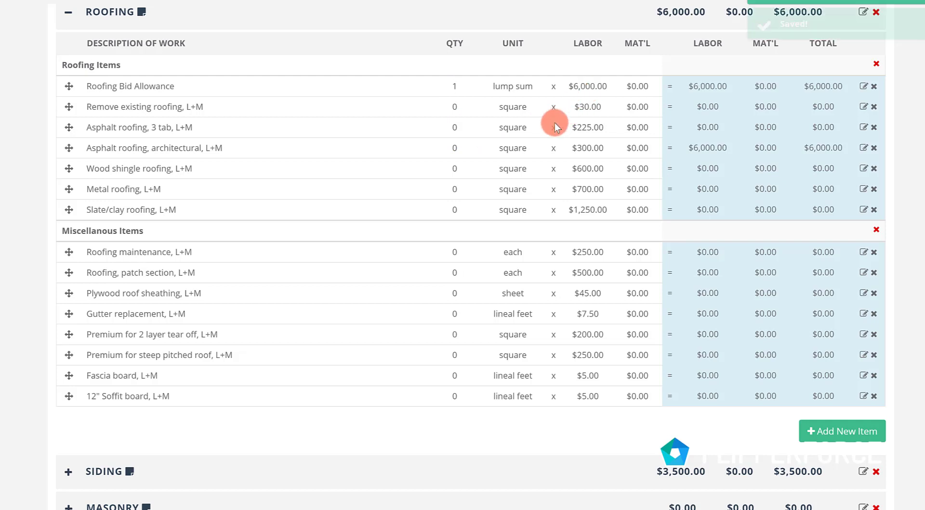
Set the architectural asphalt roofing quantity to 0 and collapse the Roofing category
{"action": "left_click", "coordinate": [458, 149]}
{"action": "type", "text": "0"}
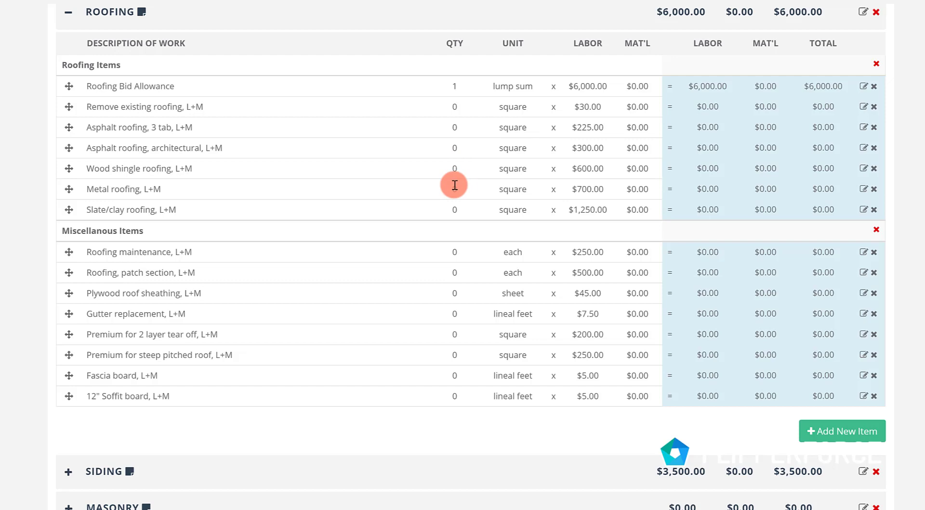
{"action": "scroll", "coordinate": [337, 188], "scroll_direction": "up", "scroll_amount": 5}
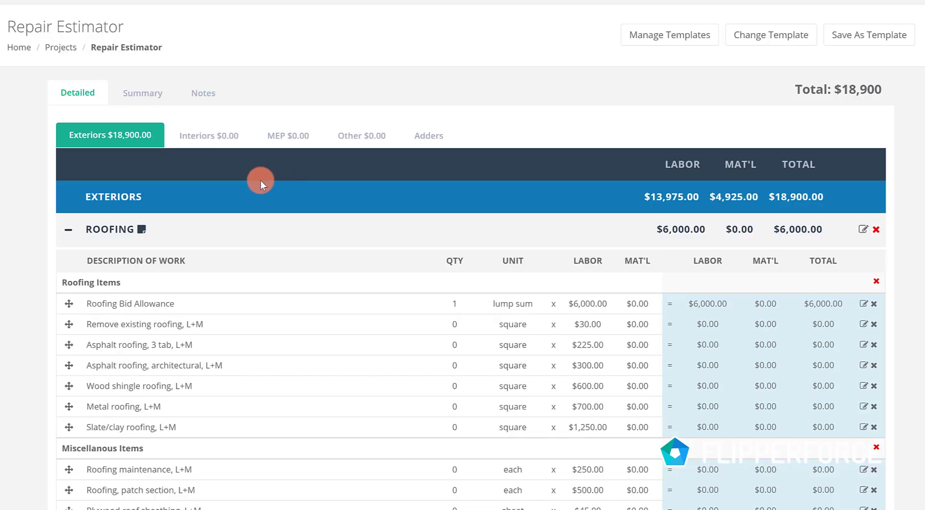
{"action": "left_click", "coordinate": [69, 234]}
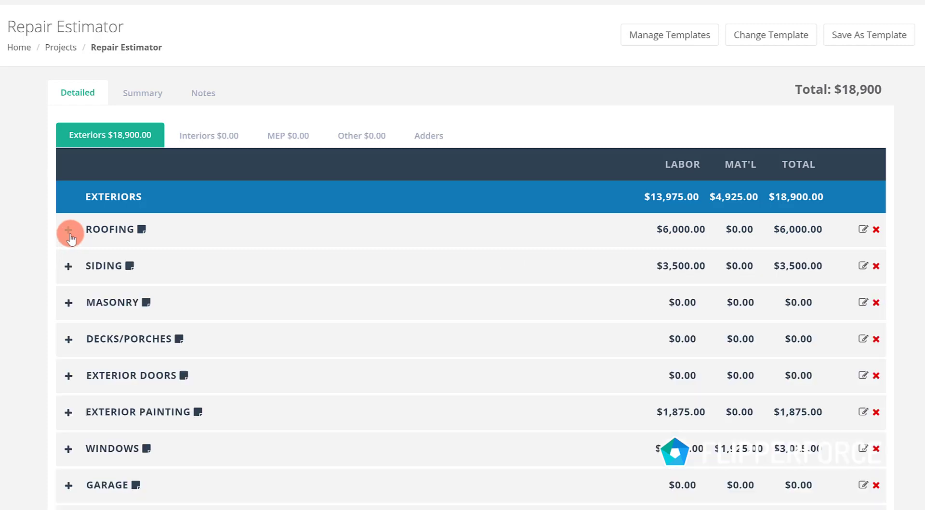
Review the category costs in the estimate's summary and return to the detailed estimate
{"action": "scroll", "coordinate": [230, 299], "scroll_direction": "down", "scroll_amount": 3}
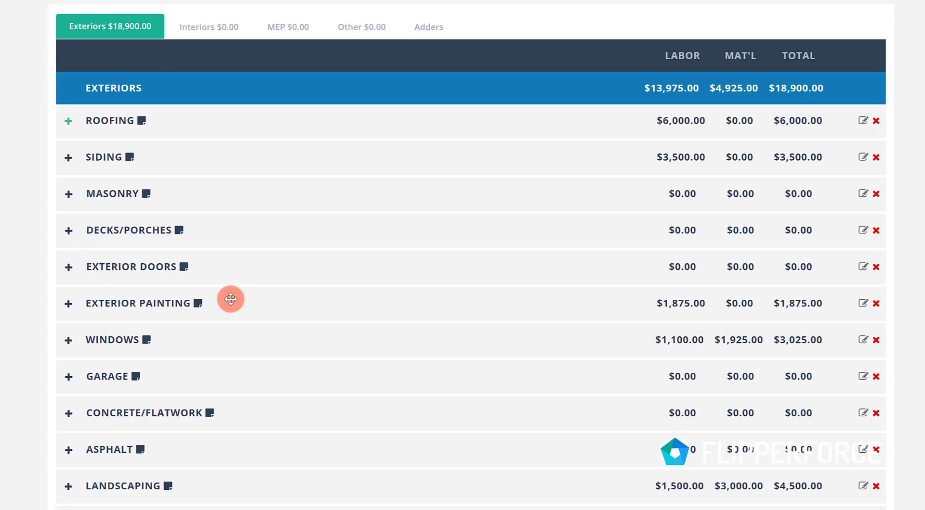
{"action": "scroll", "coordinate": [215, 266], "scroll_direction": "up", "scroll_amount": 3}
{"action": "left_click", "coordinate": [155, 99]}
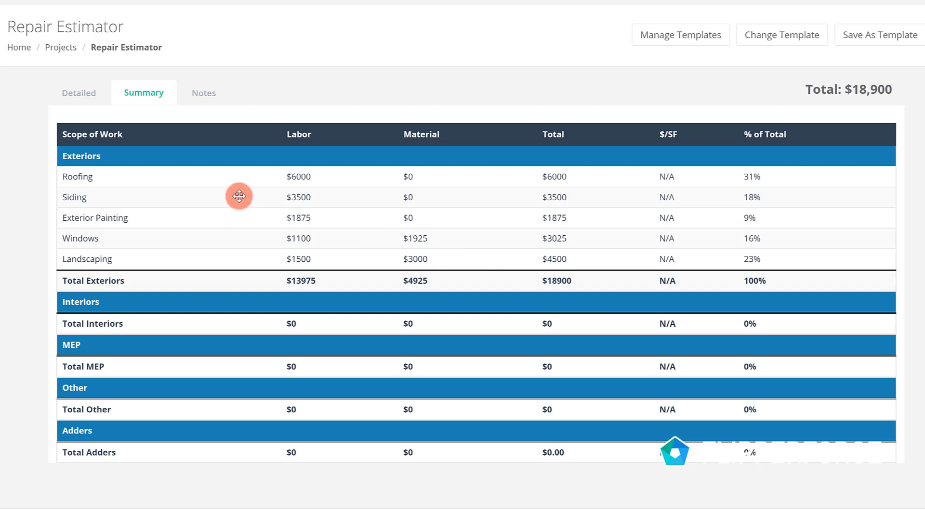
{"action": "left_click", "coordinate": [74, 91]}
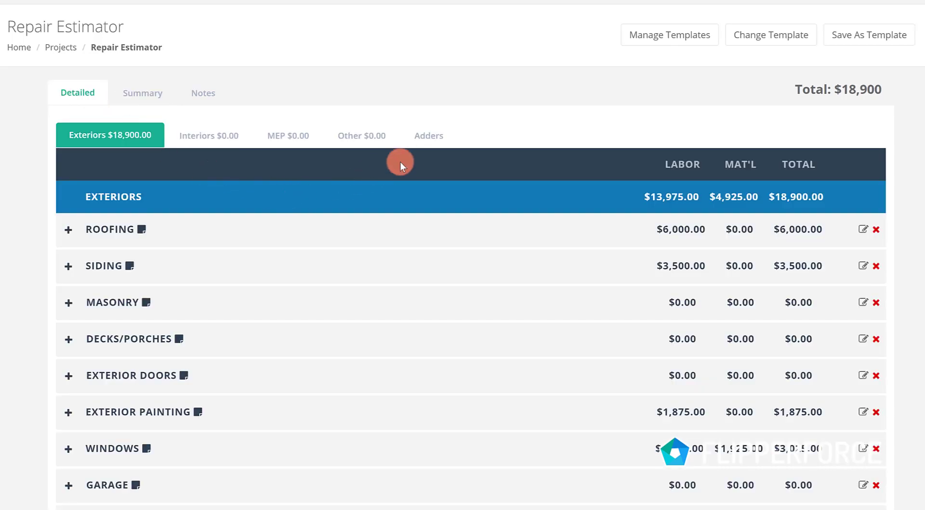
In the estimate's adders, set Contingency to 10% and Contractor's Overhead & Profit to 15% of the subtotal
{"action": "left_click", "coordinate": [425, 137]}
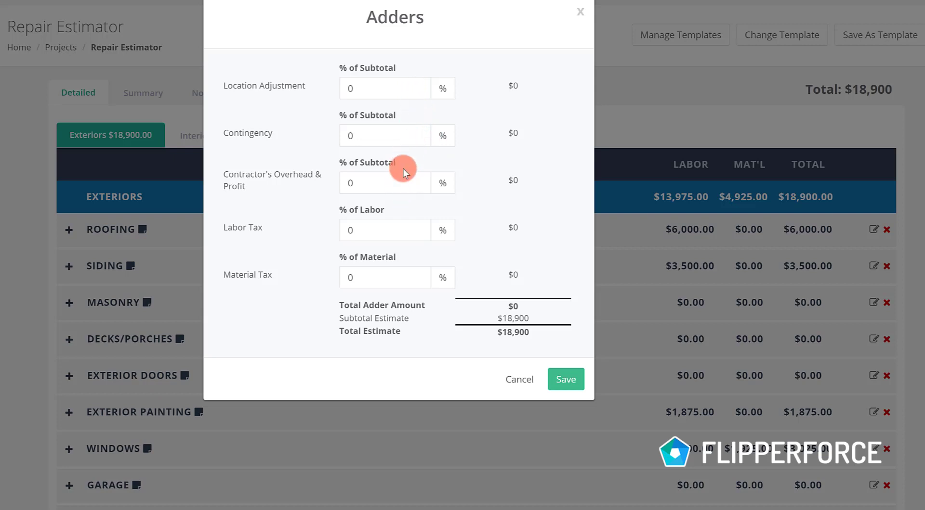
{"action": "left_click", "coordinate": [403, 144]}
{"action": "key", "text": "BackSpace"}
{"action": "type", "text": "10"}
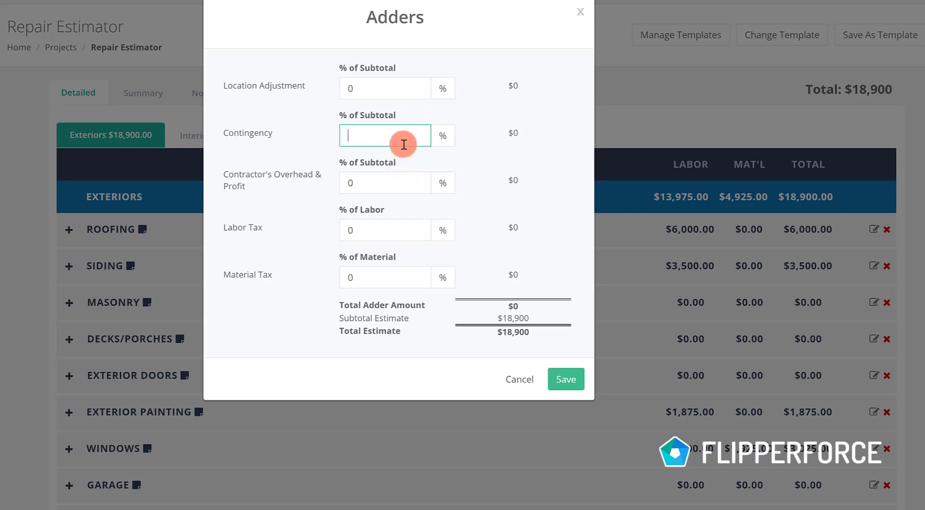
{"action": "left_click", "coordinate": [477, 114]}
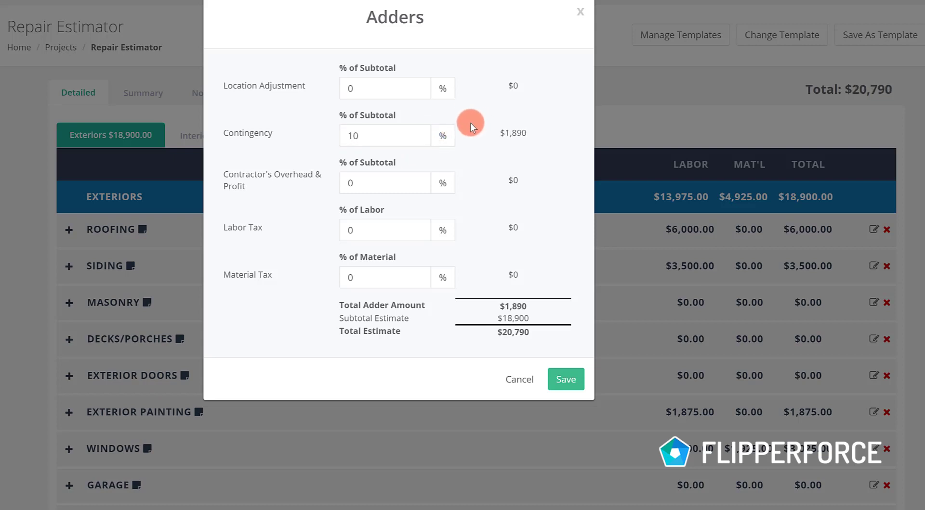
{"action": "left_click", "coordinate": [405, 179]}
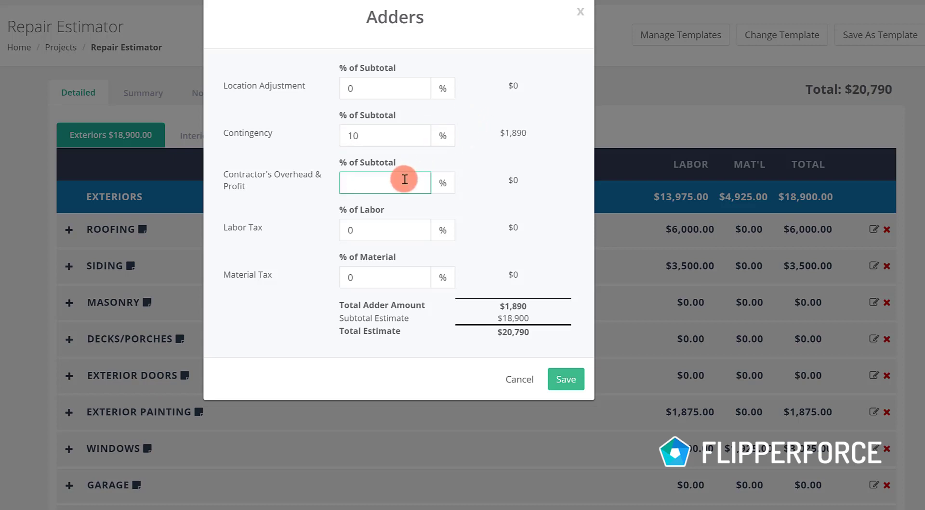
{"action": "type", "text": "15"}
{"action": "left_click", "coordinate": [409, 243]}
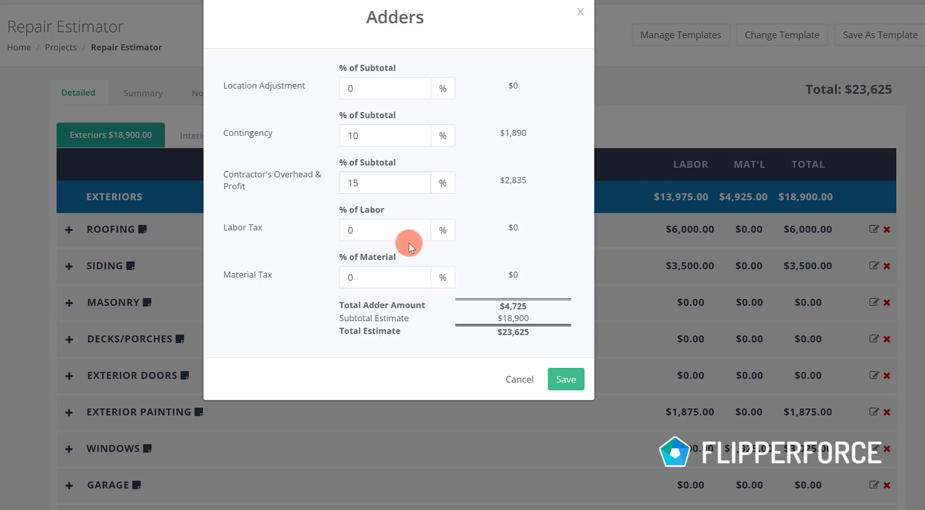
Set the Material Tax adder to 7% and save the adders
{"action": "left_click", "coordinate": [379, 277]}
{"action": "key", "text": "BackSpace"}
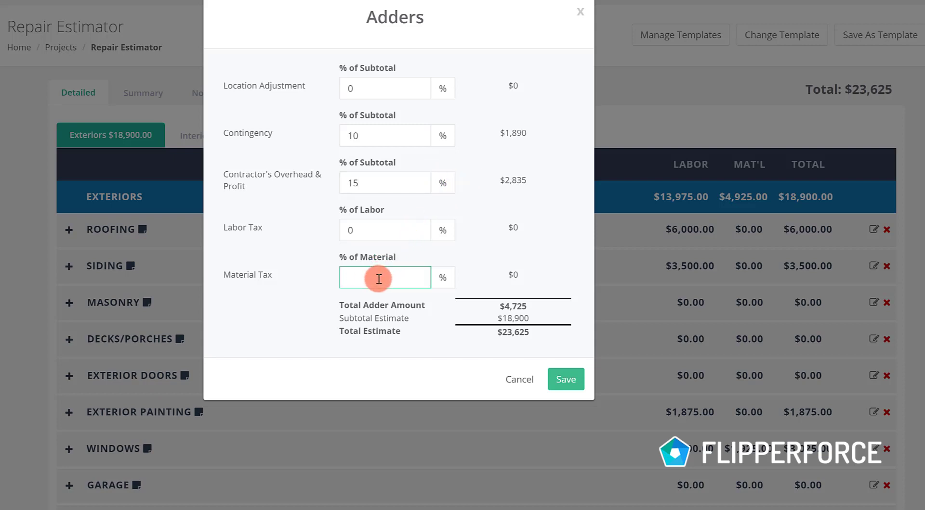
{"action": "type", "text": "7"}
{"action": "left_click", "coordinate": [476, 267]}
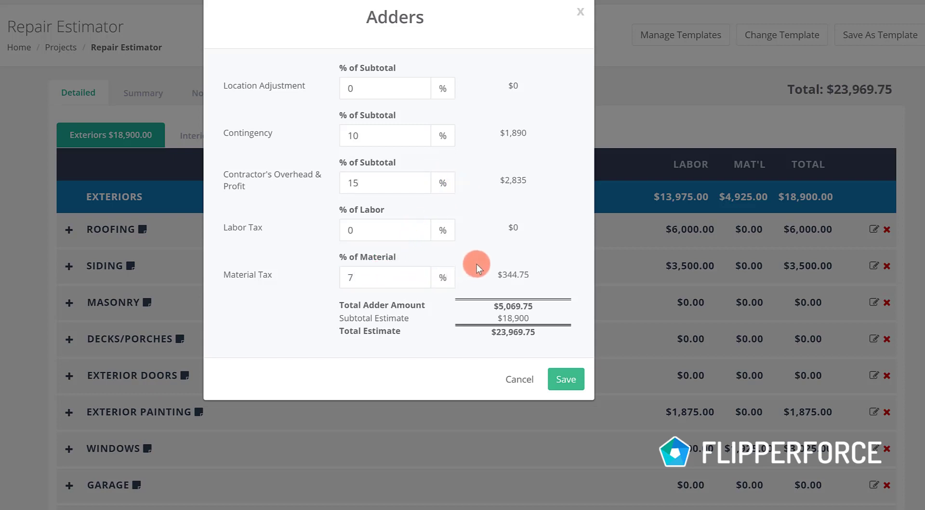
{"action": "left_click", "coordinate": [577, 382]}
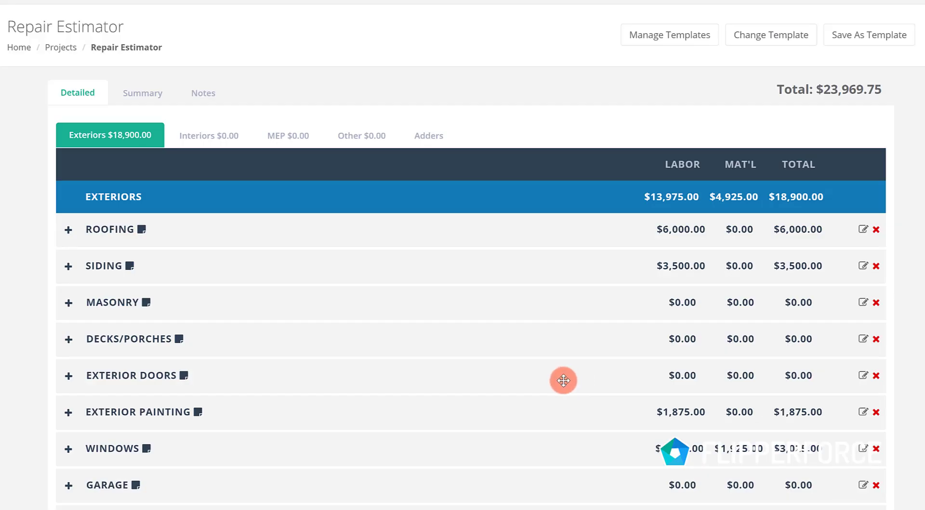
Review the Roofing category's scope of work notes and save them
{"action": "left_click", "coordinate": [142, 231]}
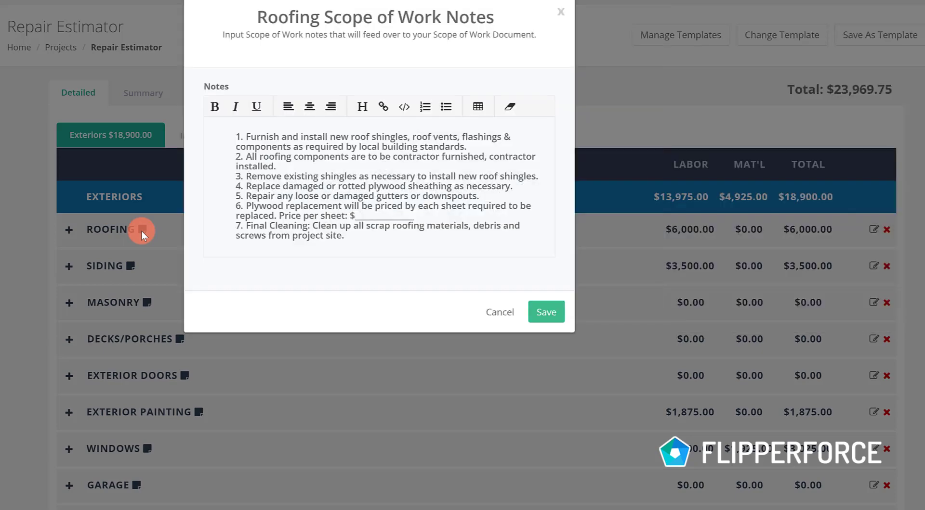
{"action": "left_click", "coordinate": [373, 177]}
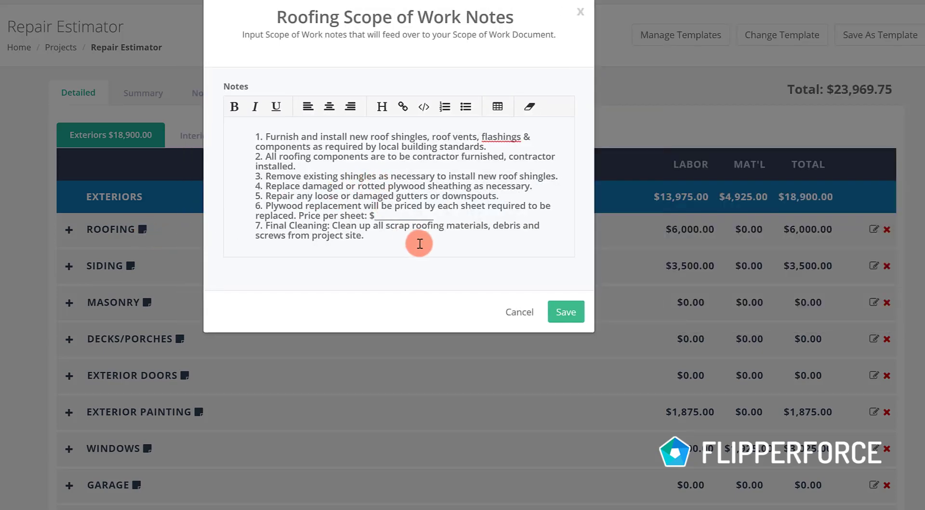
{"action": "left_click", "coordinate": [564, 313]}
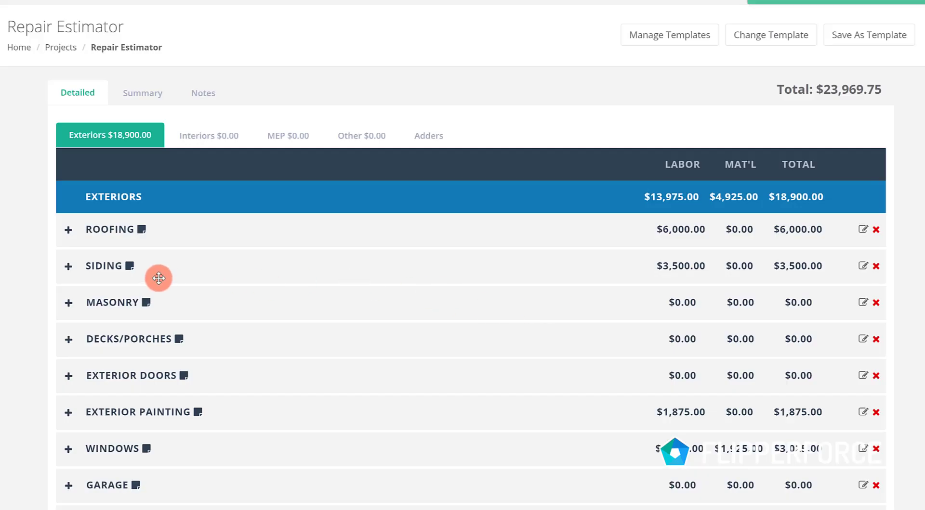
Review the labor and material details of the Roofing Bid Allowance item and close them without saving
{"action": "left_click", "coordinate": [66, 229]}
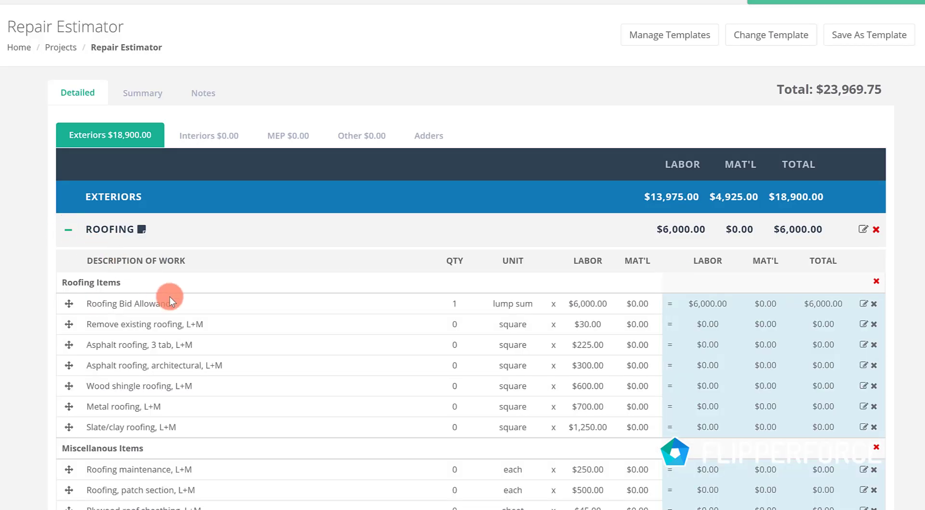
{"action": "left_click", "coordinate": [864, 304]}
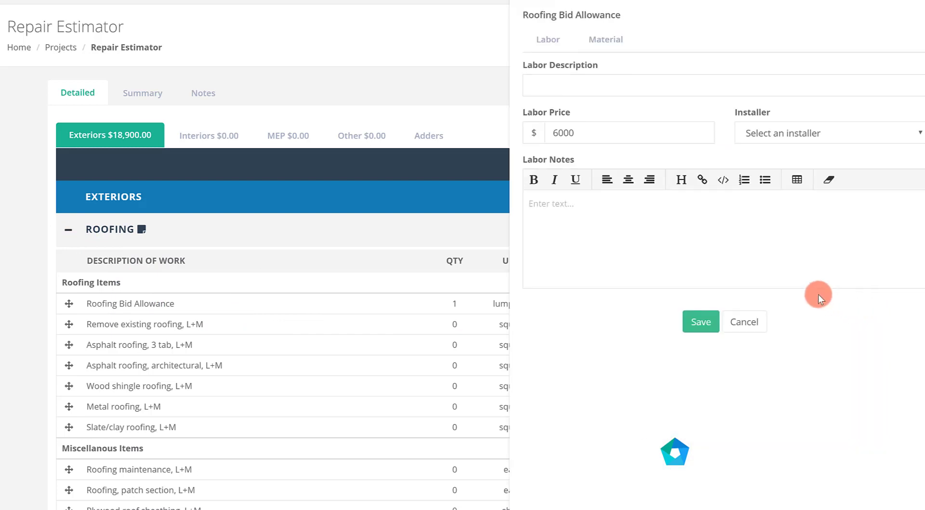
{"action": "left_click", "coordinate": [556, 44]}
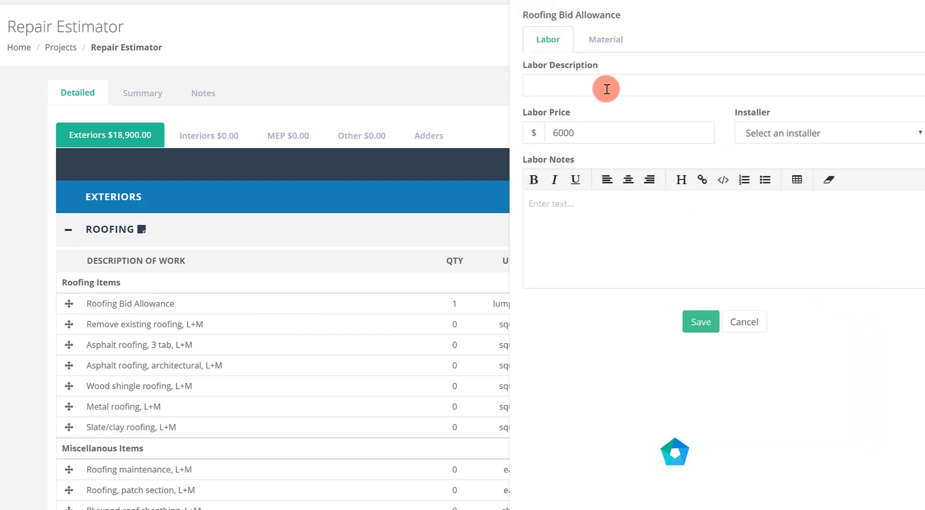
{"action": "left_click", "coordinate": [601, 221]}
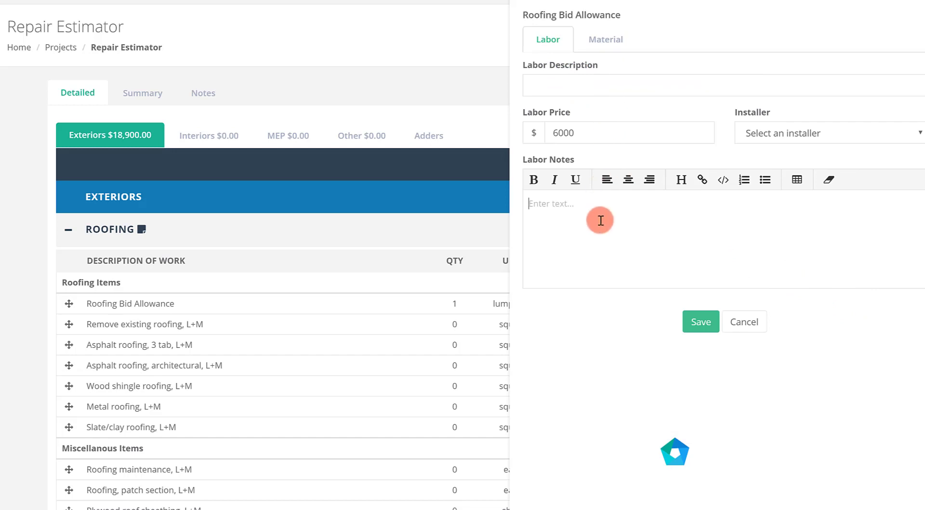
{"action": "left_click", "coordinate": [599, 39]}
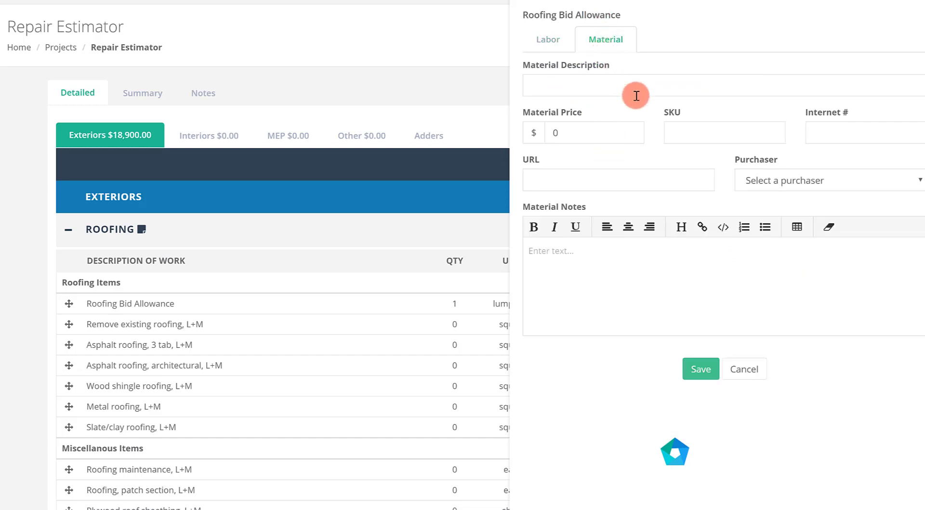
{"action": "left_click", "coordinate": [744, 369]}
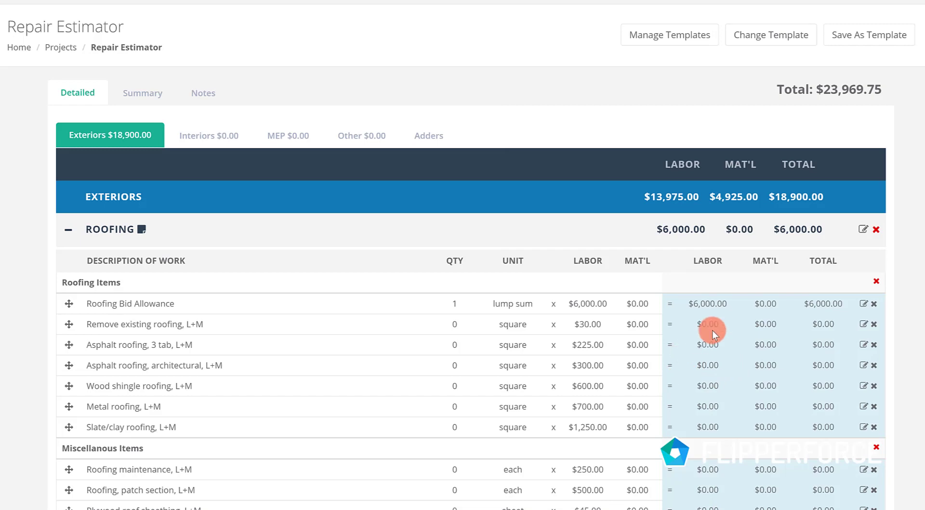
Save the estimate as a new template named "Cat House Estimate Template" and collapse the Roofing category
{"action": "left_click", "coordinate": [828, 46]}
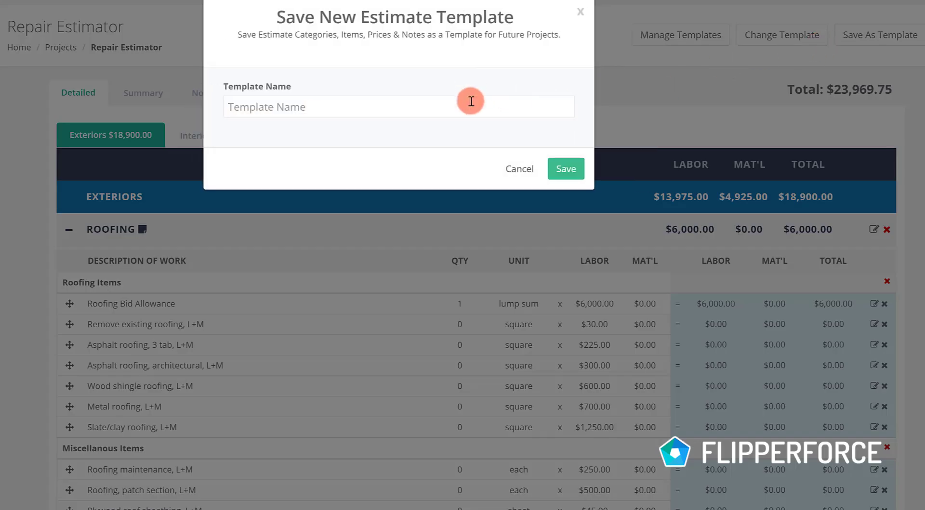
{"action": "left_click", "coordinate": [471, 101]}
{"action": "type", "text": "Cat House "}
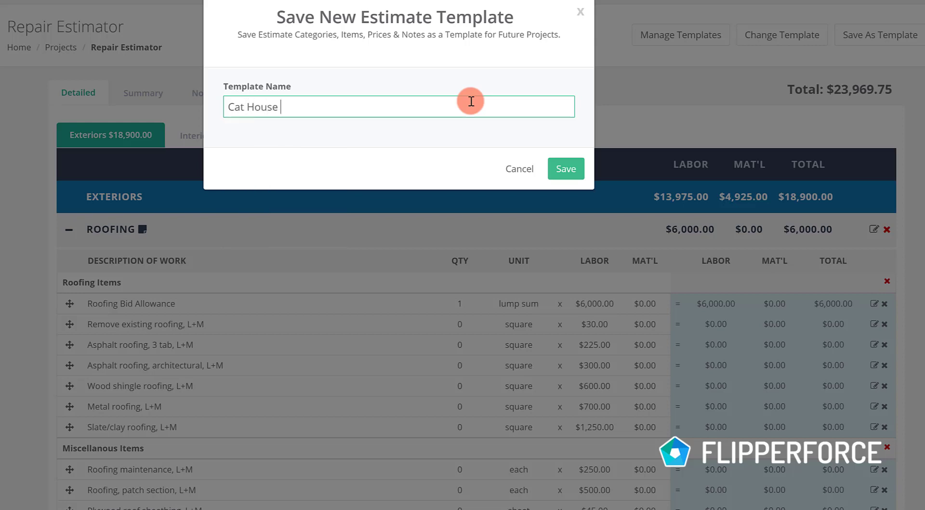
{"action": "type", "text": "Estimate Templat"}
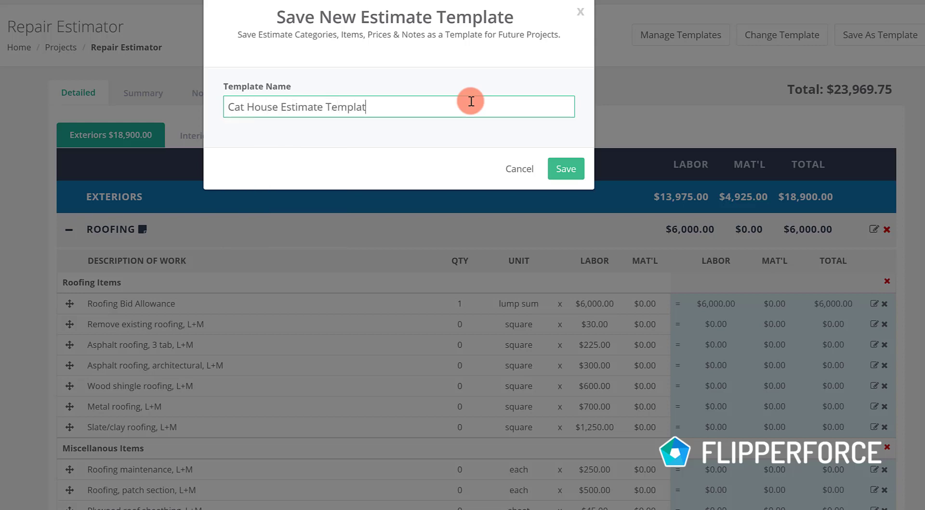
{"action": "type", "text": "e"}
{"action": "left_click", "coordinate": [566, 170]}
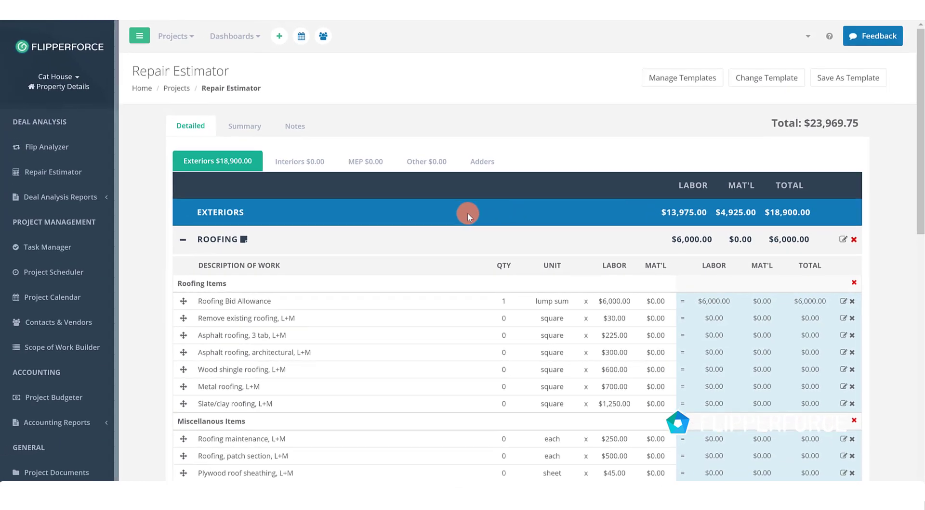
{"action": "left_click", "coordinate": [184, 241]}
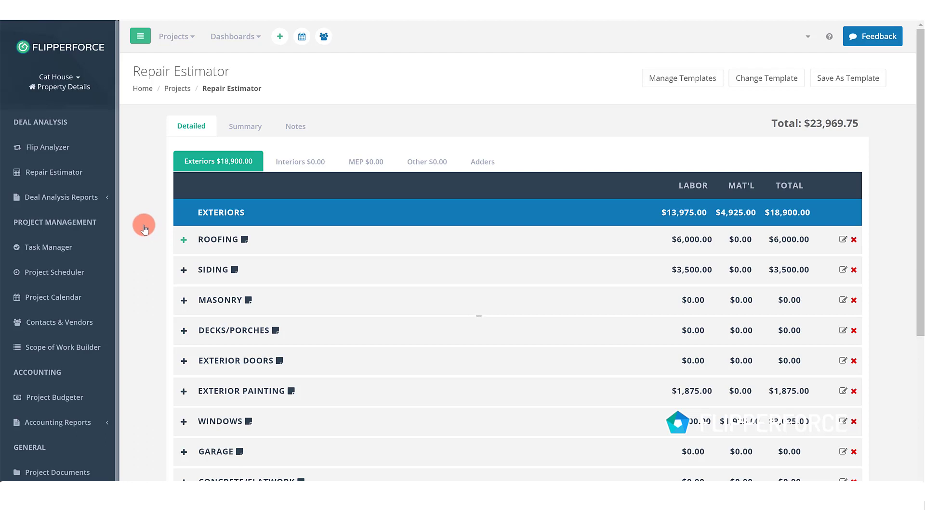
Include the Estimate Summary and Detailed Estimate sections in the project's investment packet and review the report pages
{"action": "left_click", "coordinate": [104, 202]}
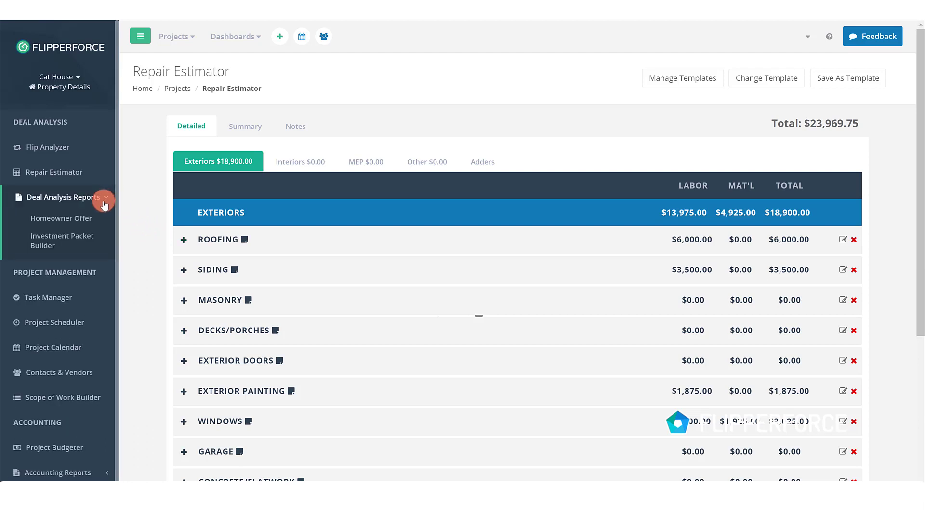
{"action": "left_click", "coordinate": [84, 239]}
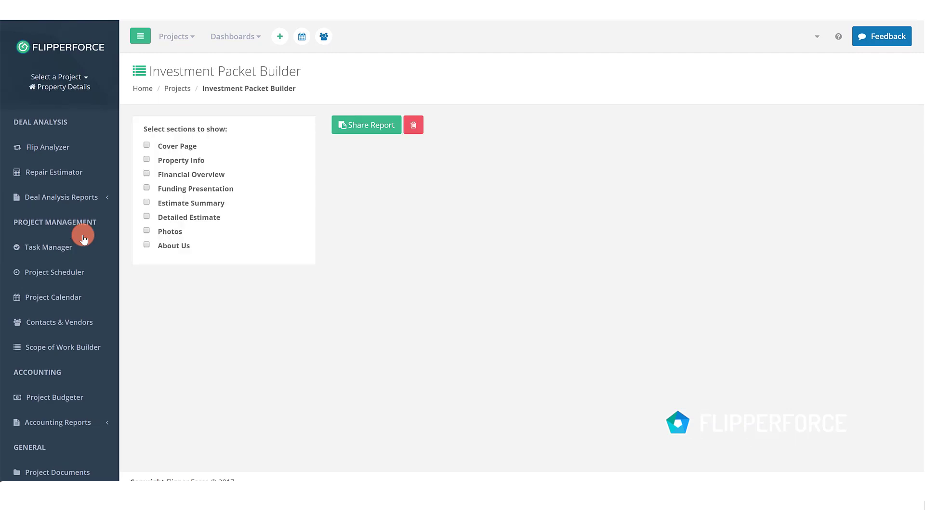
{"action": "left_click", "coordinate": [146, 202]}
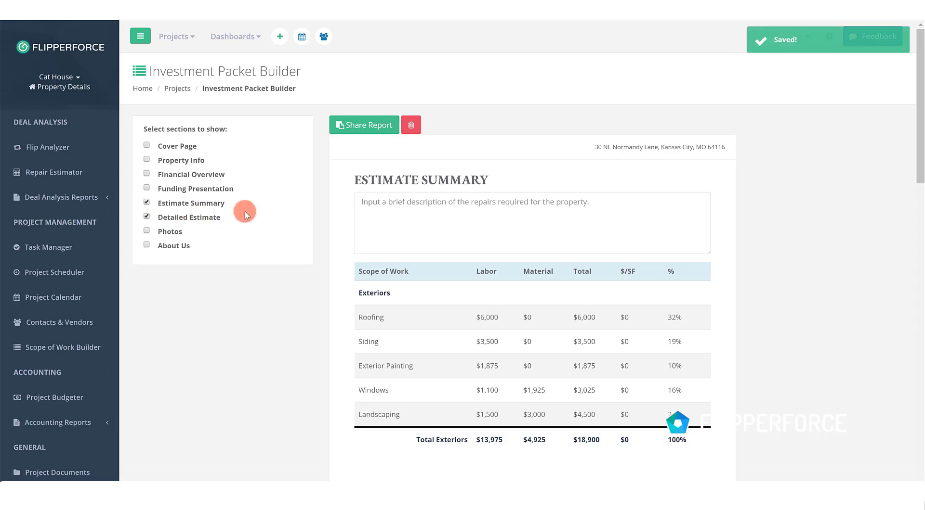
{"action": "scroll", "coordinate": [528, 176], "scroll_direction": "down", "scroll_amount": 10}
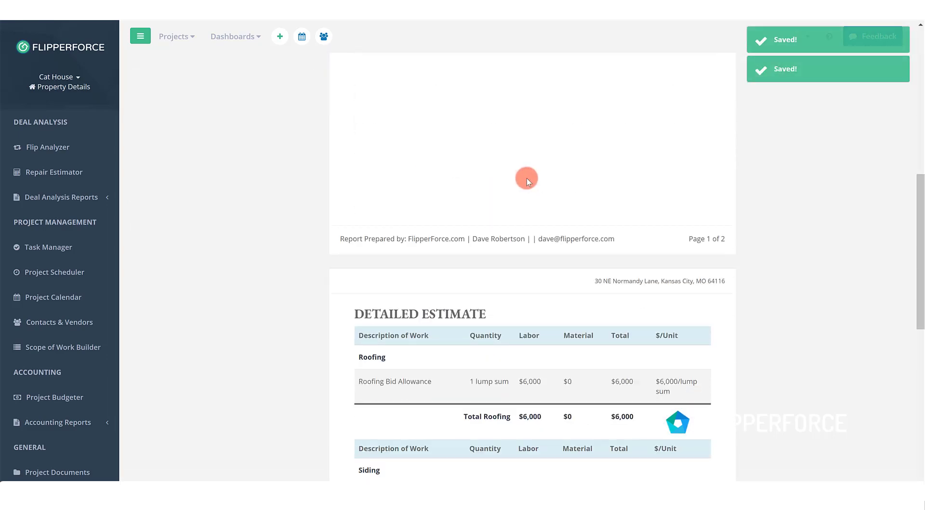
{"action": "scroll", "coordinate": [526, 178], "scroll_direction": "down", "scroll_amount": 10}
{"action": "scroll", "coordinate": [524, 183], "scroll_direction": "up", "scroll_amount": 8}
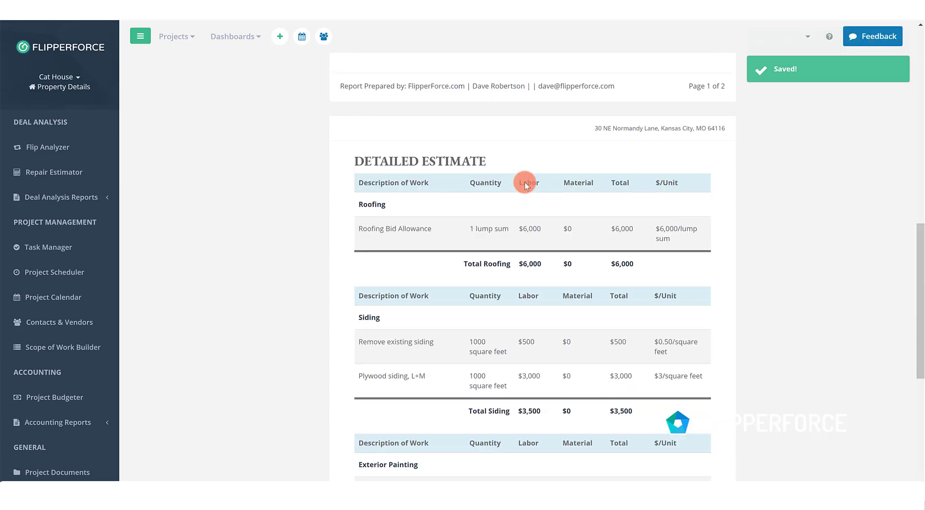
{"action": "scroll", "coordinate": [525, 183], "scroll_direction": "up", "scroll_amount": 9}
{"action": "scroll", "coordinate": [525, 183], "scroll_direction": "up", "scroll_amount": 3}
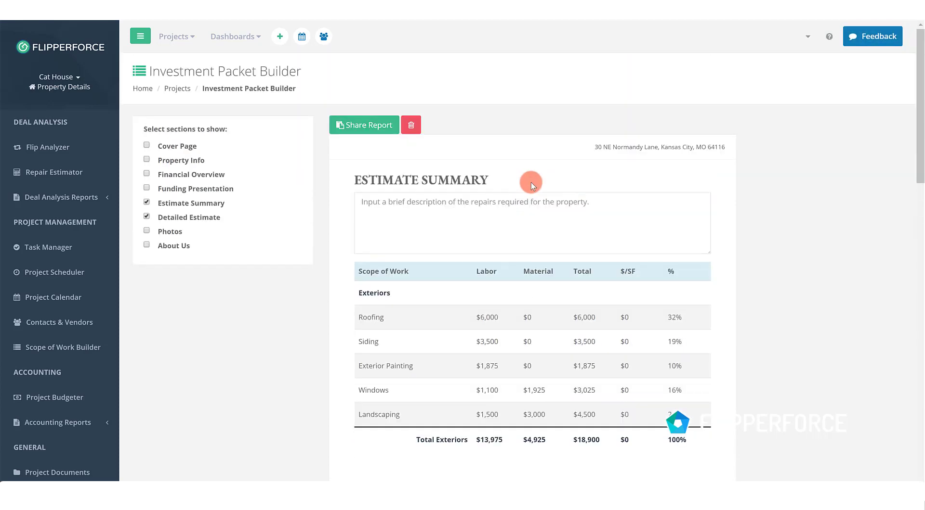